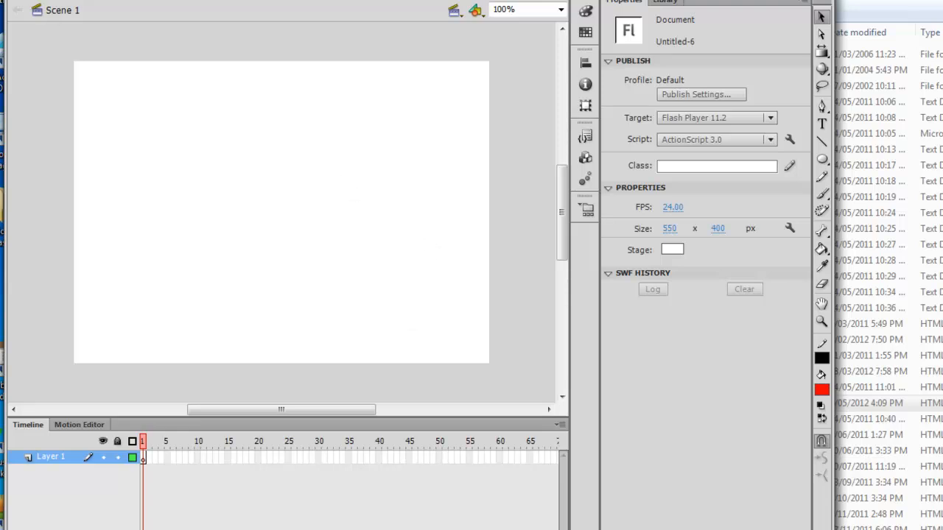
Step: Create a new graphic symbol named "ball"
{"action": "key", "text": "alt+i"}
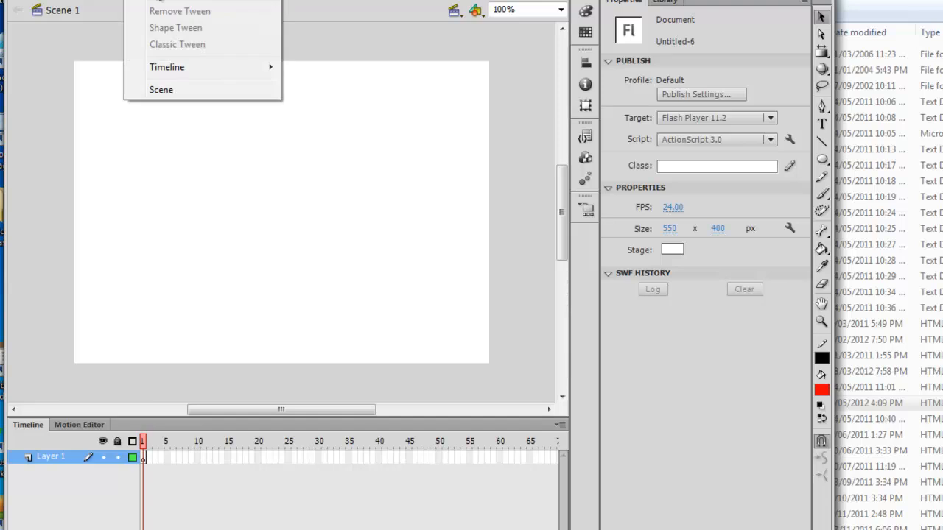
{"action": "key", "text": "n"}
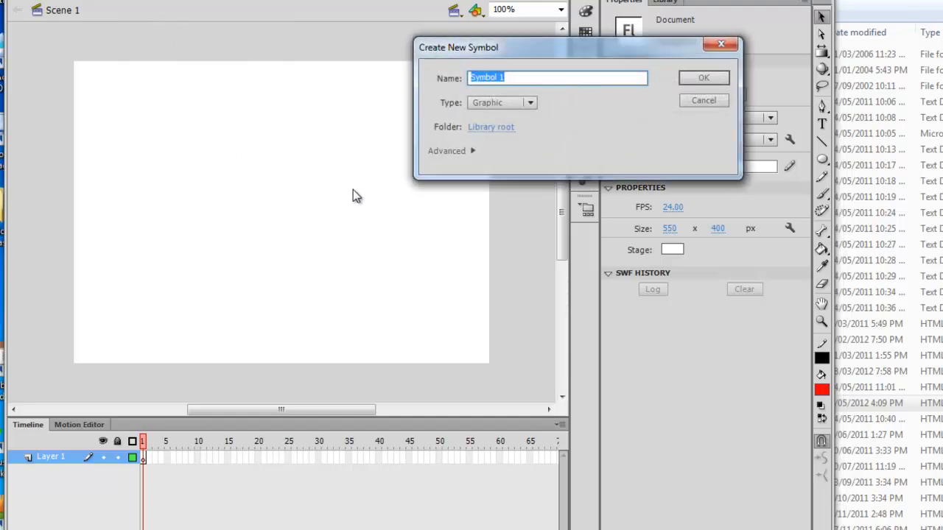
{"action": "type", "text": "ball"}
{"action": "left_click", "coordinate": [701, 79]}
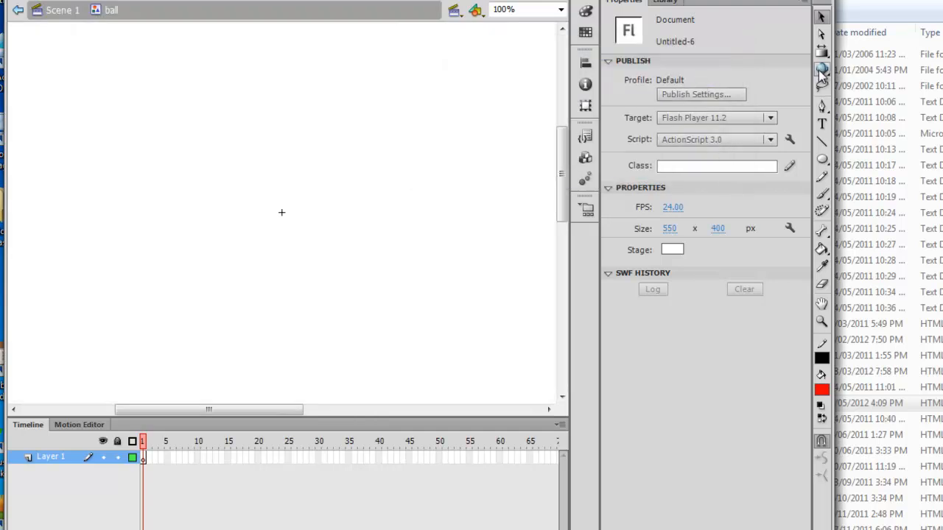
Step: Choose the Oval tool and change its fill from a solid colour to a radial gradient
{"action": "left_click", "coordinate": [822, 161]}
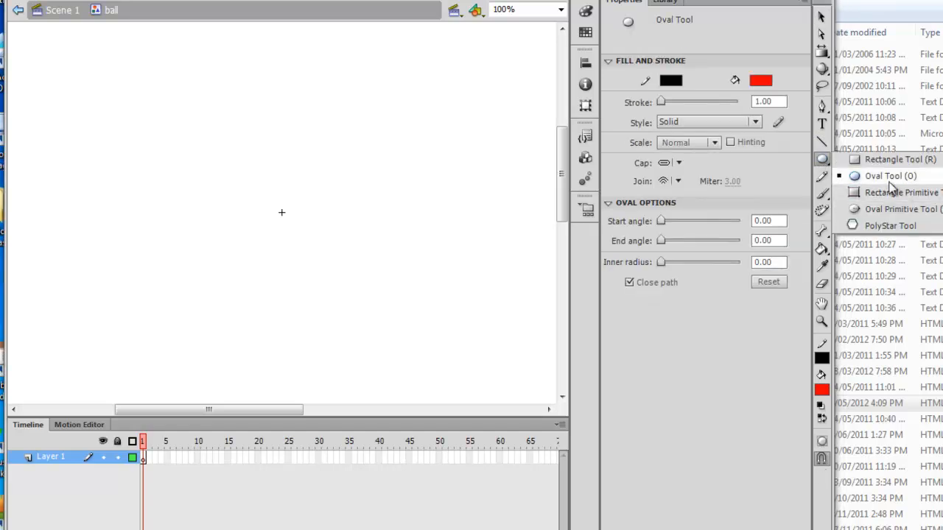
{"action": "left_click", "coordinate": [875, 174]}
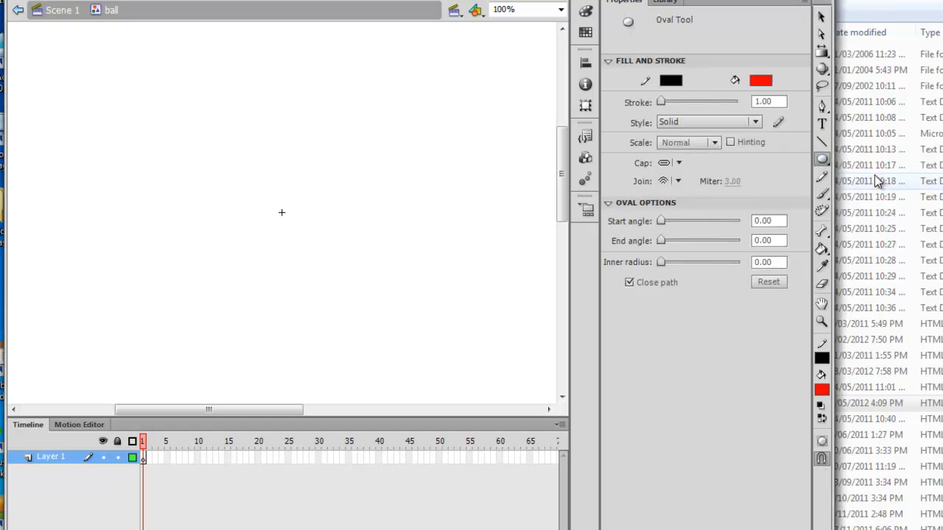
{"action": "left_click", "coordinate": [585, 12]}
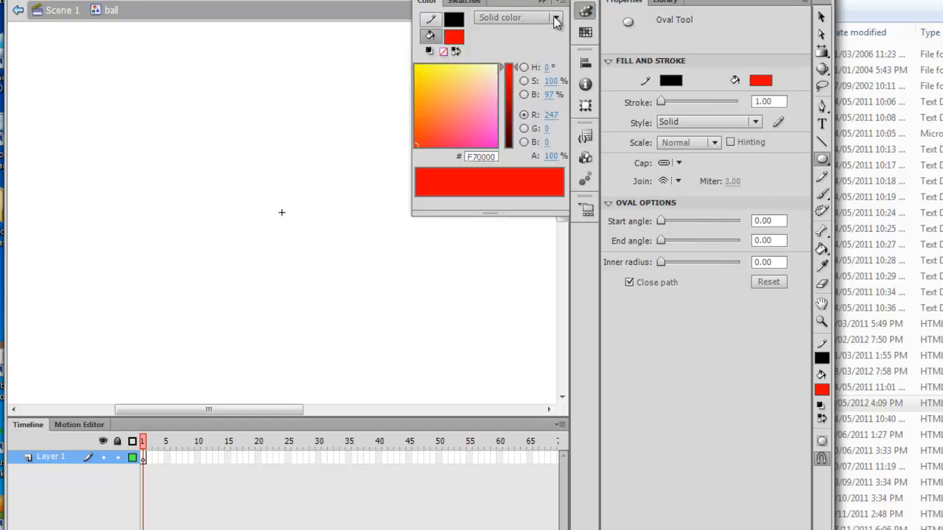
{"action": "left_click", "coordinate": [551, 18]}
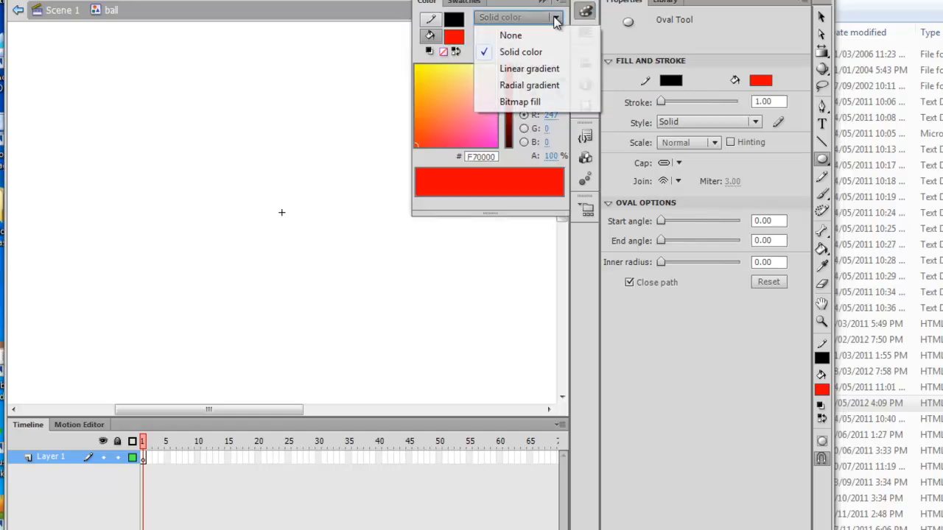
{"action": "left_click", "coordinate": [508, 86]}
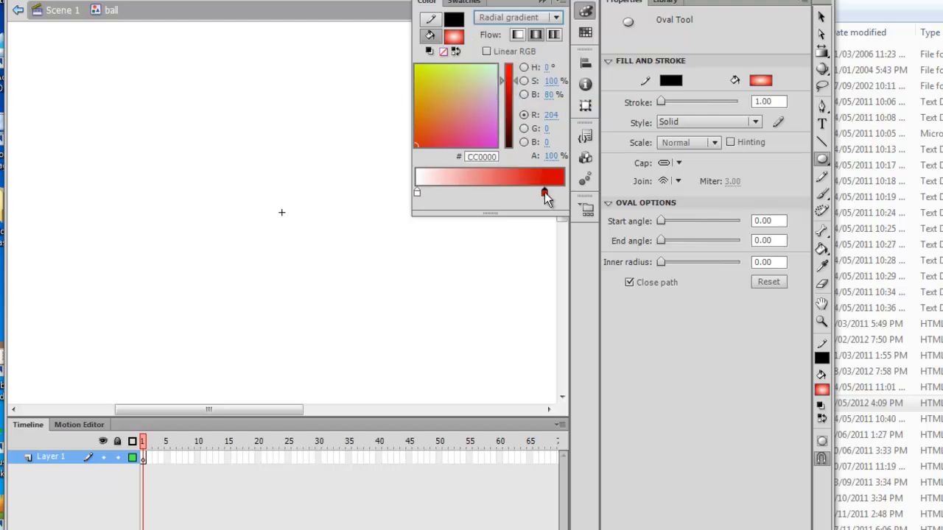
Step: Shift the gradient's outer colour stop outward, recolour it blue #0033CC, and draw a circle about 143 px wide around the symbol's registration point
{"action": "left_click_drag", "start_coordinate": [544, 192], "coordinate": [555, 194]}
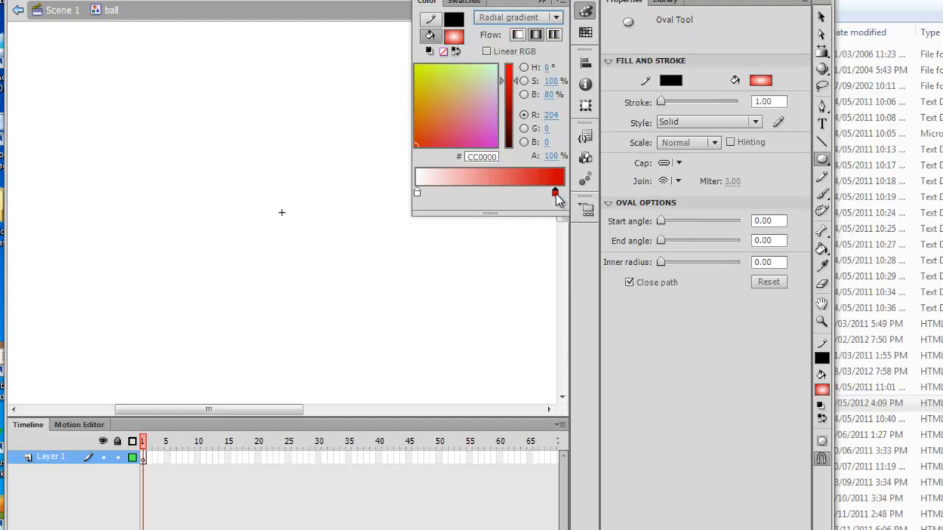
{"action": "double_click", "coordinate": [555, 194]}
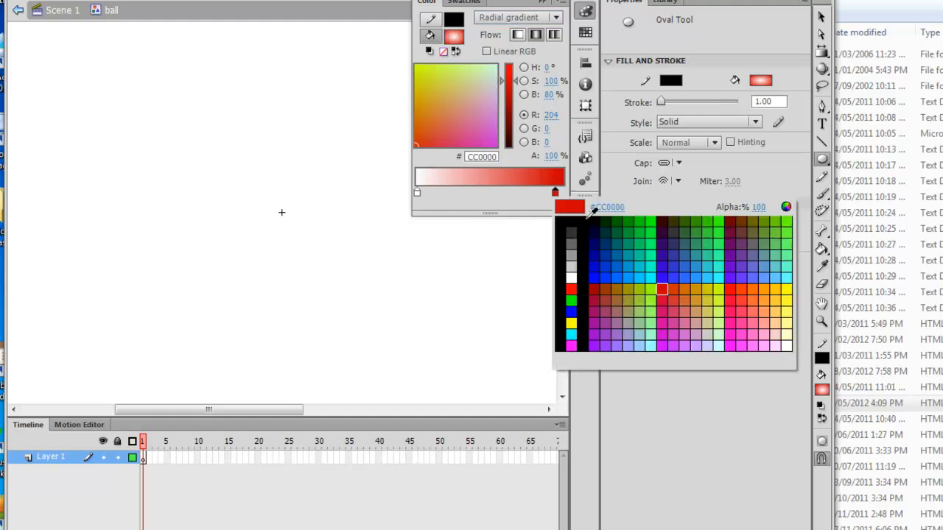
{"action": "left_click", "coordinate": [663, 258]}
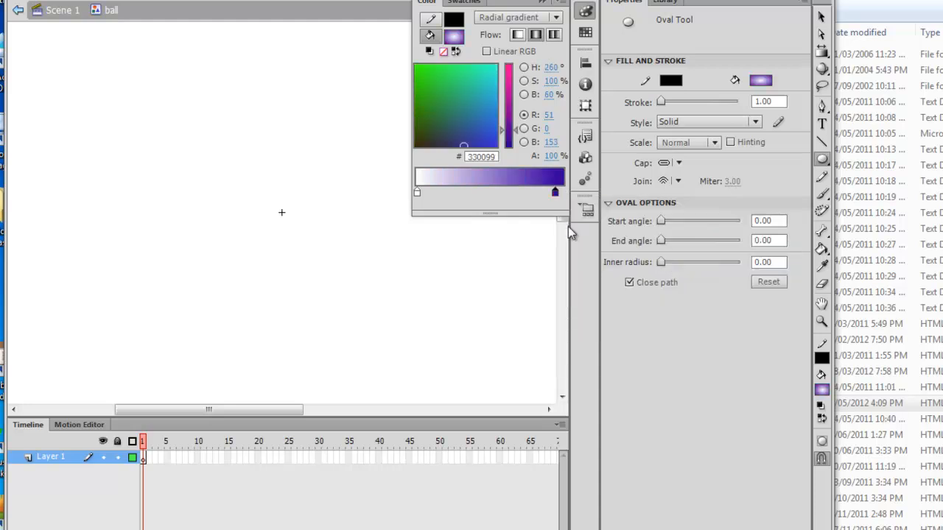
{"action": "double_click", "coordinate": [556, 194]}
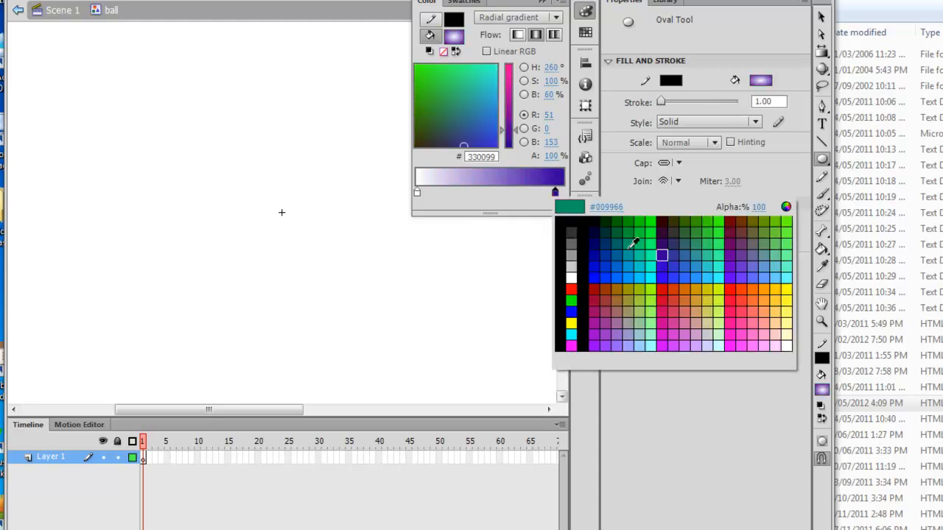
{"action": "left_click", "coordinate": [601, 264]}
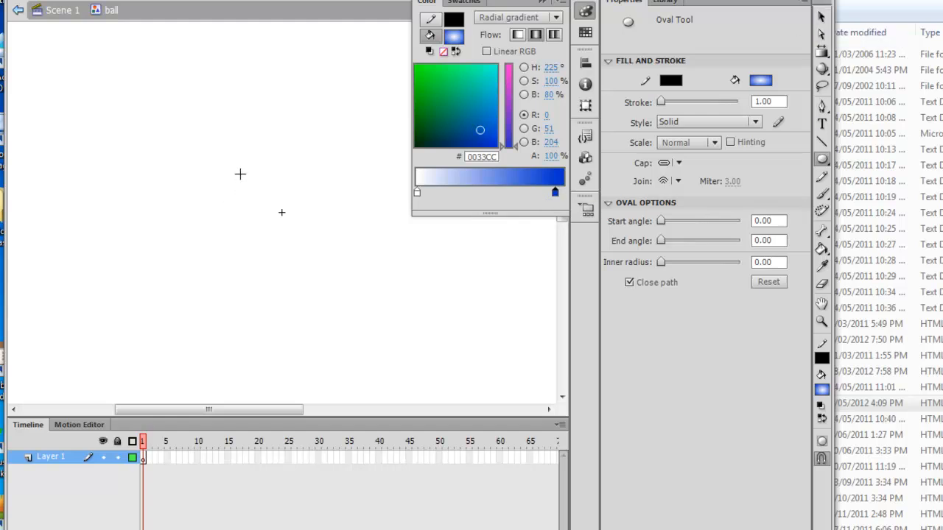
{"action": "left_click_drag", "start_coordinate": [229, 169], "coordinate": [340, 273]}
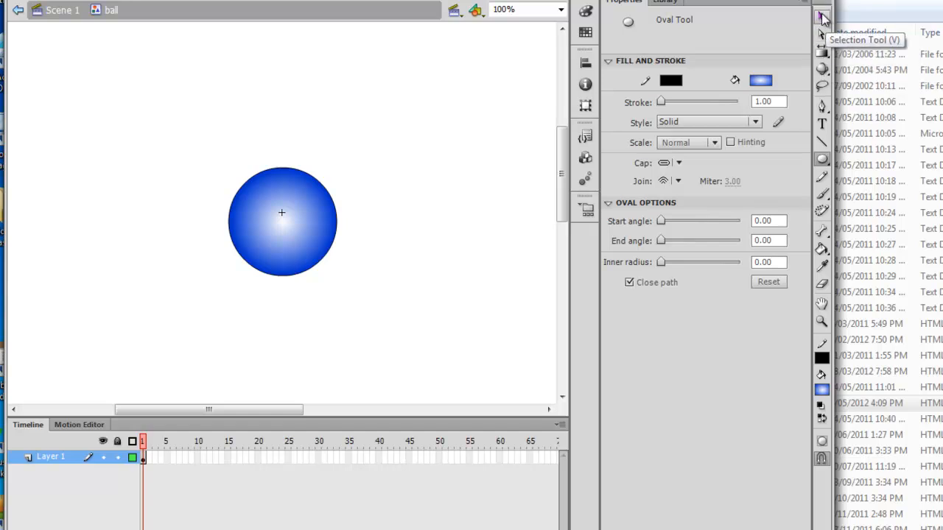
Step: Try rotating the radial gradient in the circle's fill with the Gradient Transform tool
{"action": "left_click", "coordinate": [821, 16]}
{"action": "left_click", "coordinate": [294, 227]}
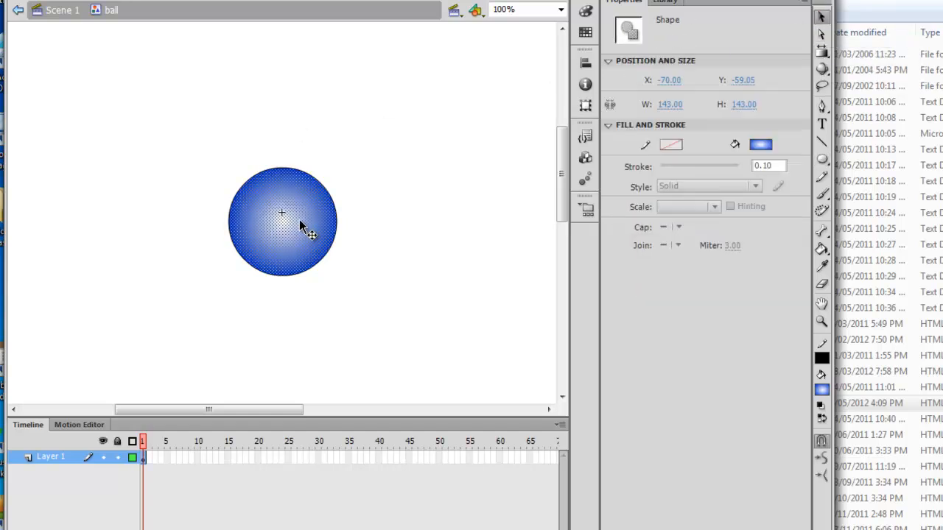
{"action": "left_click", "coordinate": [823, 54]}
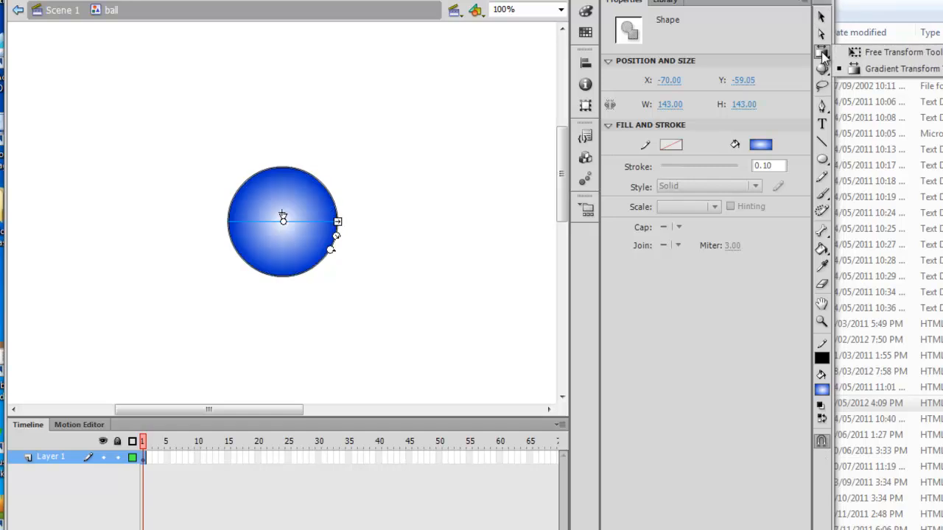
{"action": "left_click", "coordinate": [873, 69]}
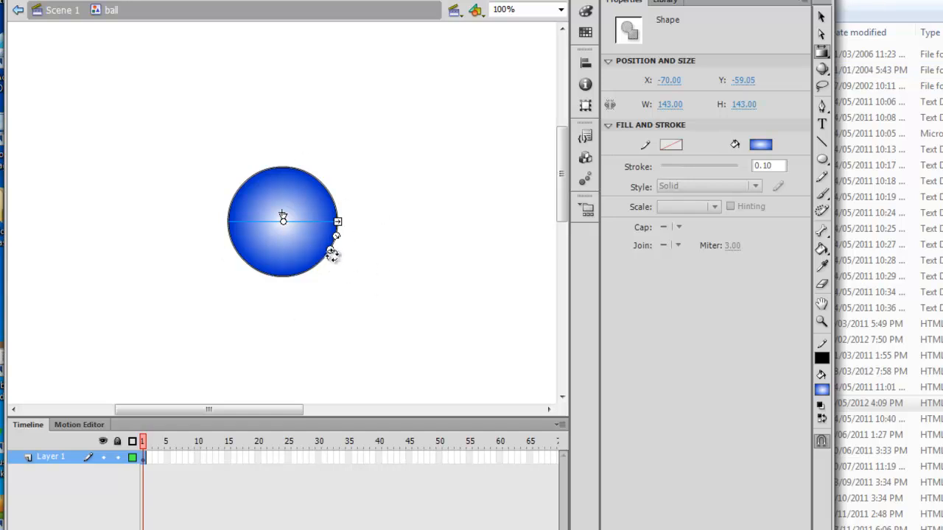
{"action": "left_click_drag", "start_coordinate": [331, 249], "coordinate": [319, 267]}
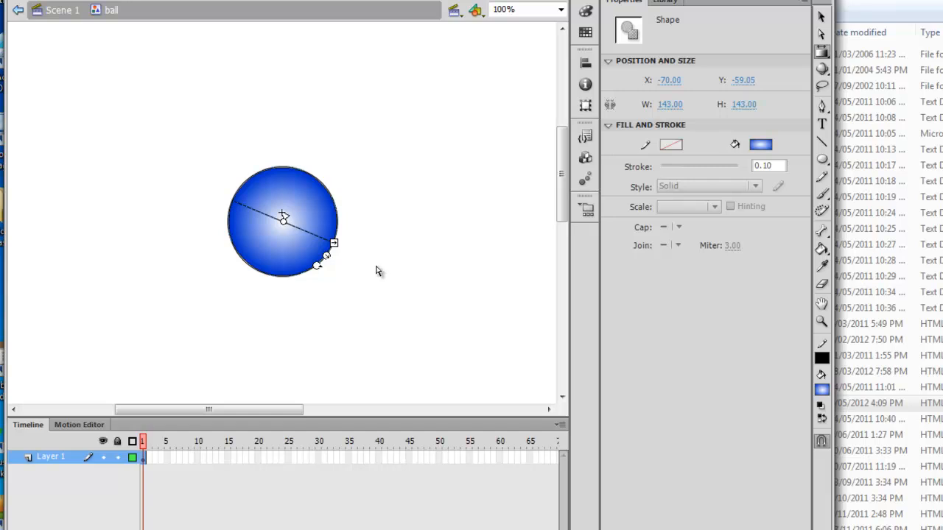
{"action": "key", "text": "q"}
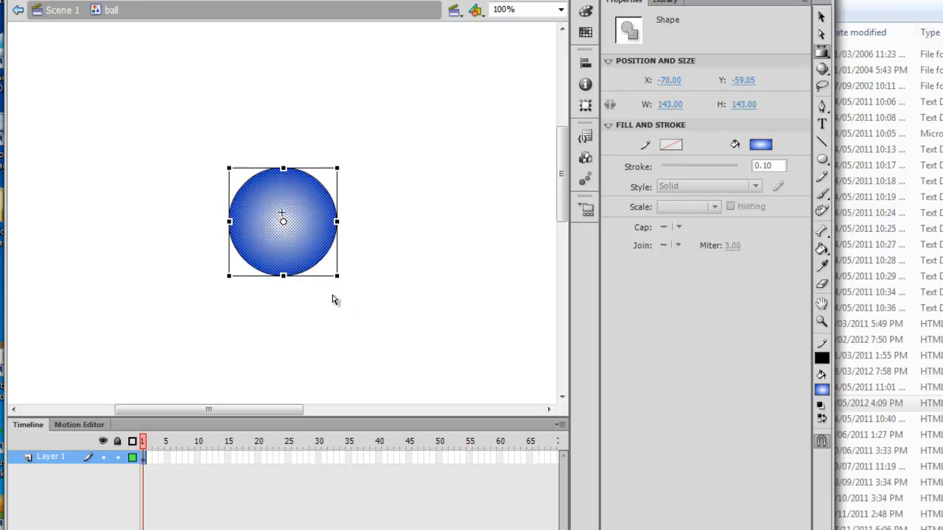
Step: Use the Gradient Transform tool to move the gradient's focal point toward the right side of the circle
{"action": "left_click", "coordinate": [821, 52]}
{"action": "left_click", "coordinate": [369, 197]}
{"action": "left_click", "coordinate": [328, 198]}
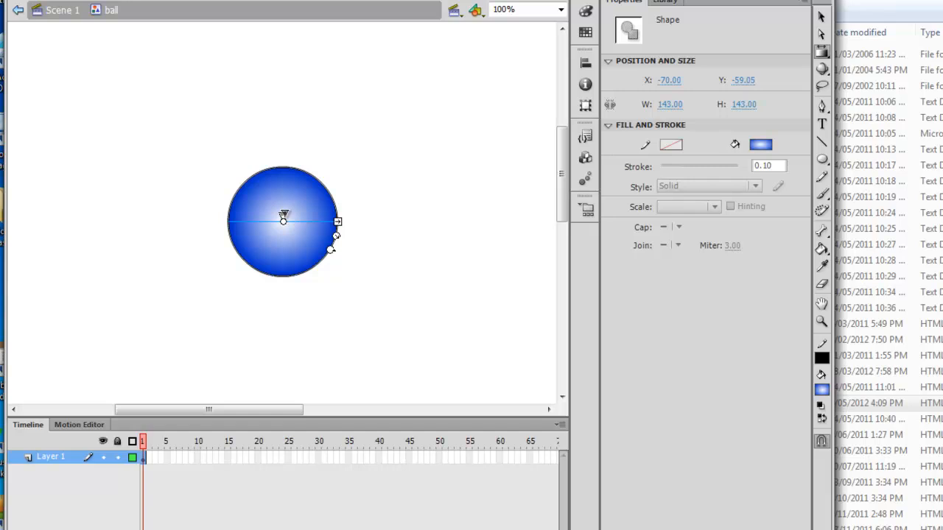
{"action": "left_click_drag", "start_coordinate": [283, 214], "coordinate": [303, 216]}
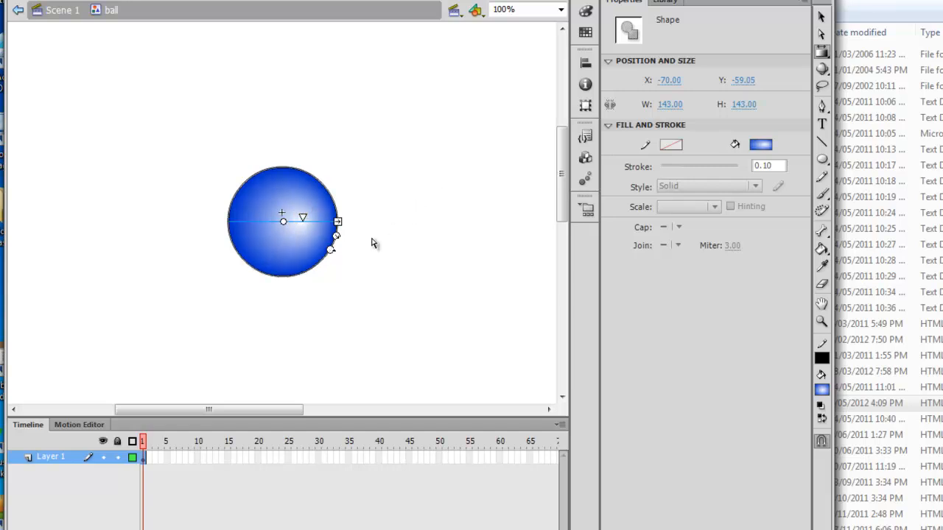
Step: Try widening the circle's radial gradient horizontally, then undo it and deselect the circle
{"action": "left_click_drag", "start_coordinate": [337, 222], "coordinate": [347, 221]}
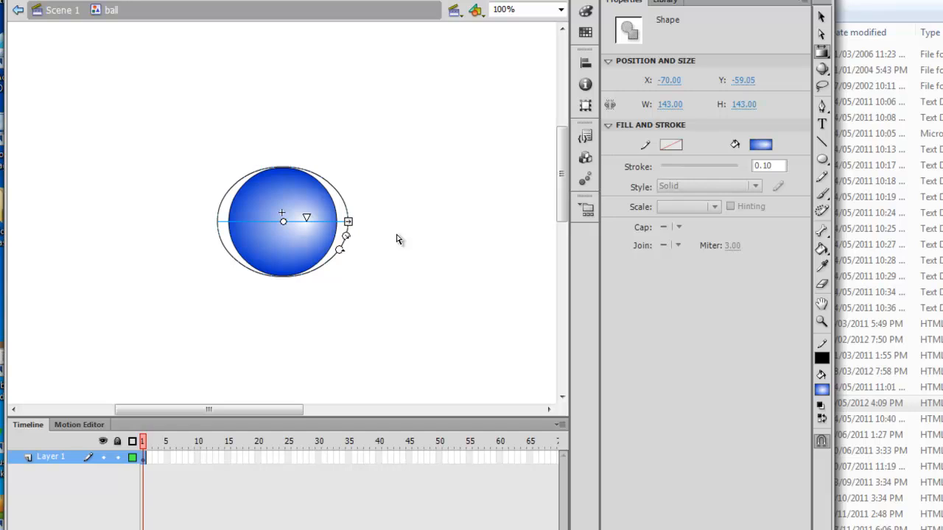
{"action": "key", "text": "q"}
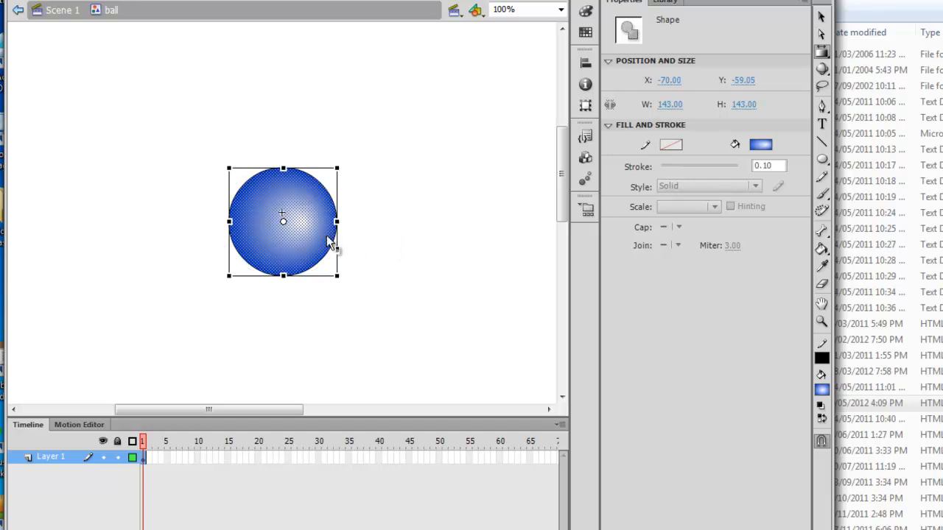
{"action": "left_click", "coordinate": [367, 251]}
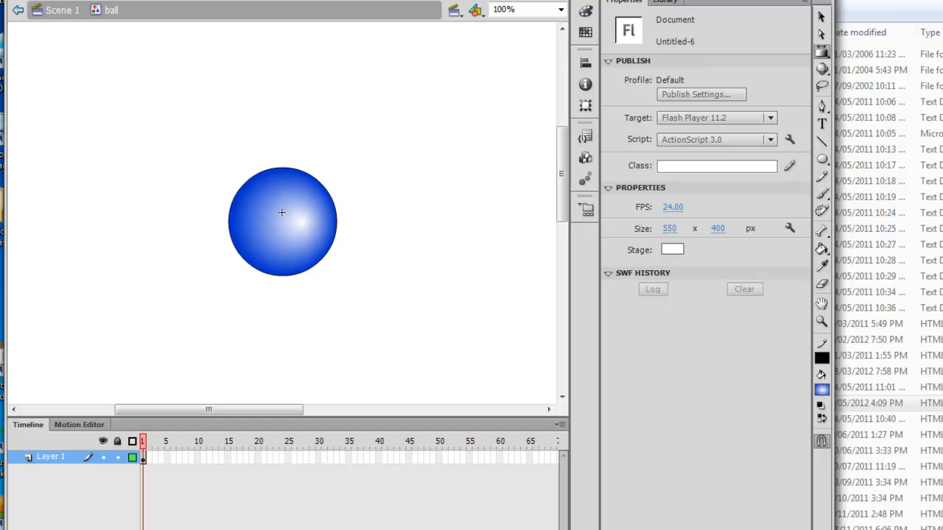
Step: Return to Scene 1 and place an instance of the ball symbol in the stage's lower-left corner
{"action": "left_click", "coordinate": [663, 4]}
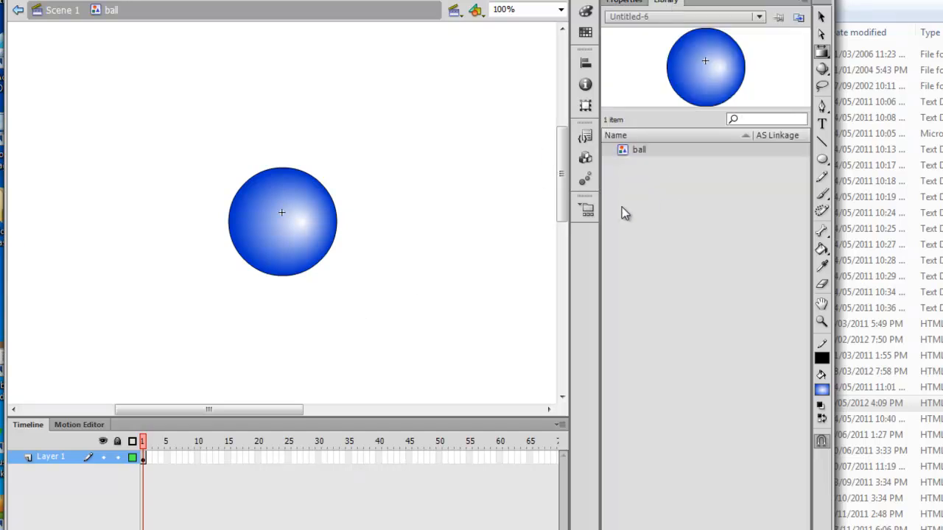
{"action": "left_click", "coordinate": [63, 11]}
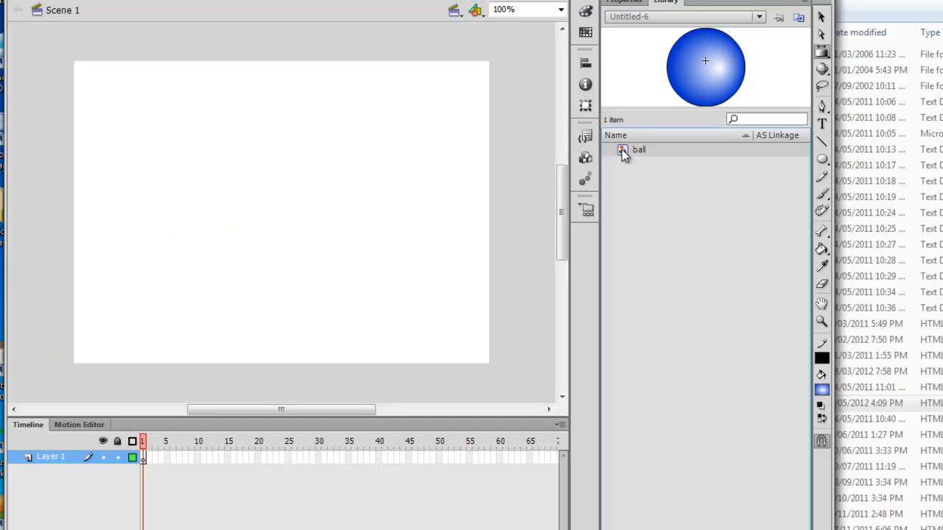
{"action": "left_click_drag", "start_coordinate": [621, 149], "coordinate": [164, 271]}
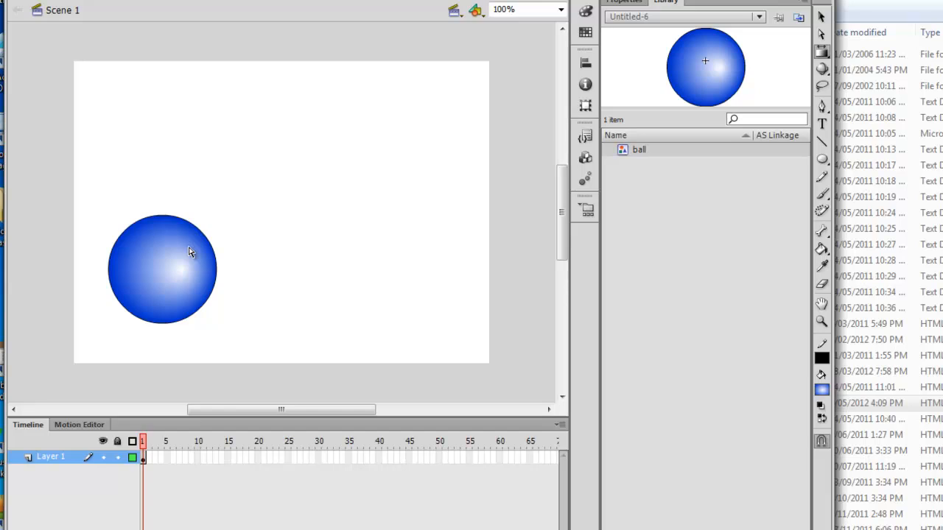
{"action": "left_click", "coordinate": [822, 18]}
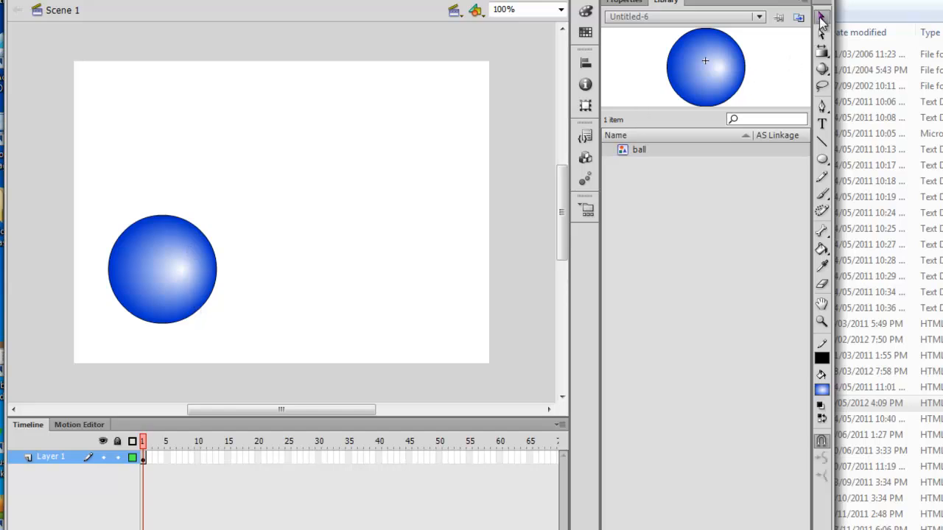
{"action": "left_click_drag", "start_coordinate": [172, 242], "coordinate": [149, 268]}
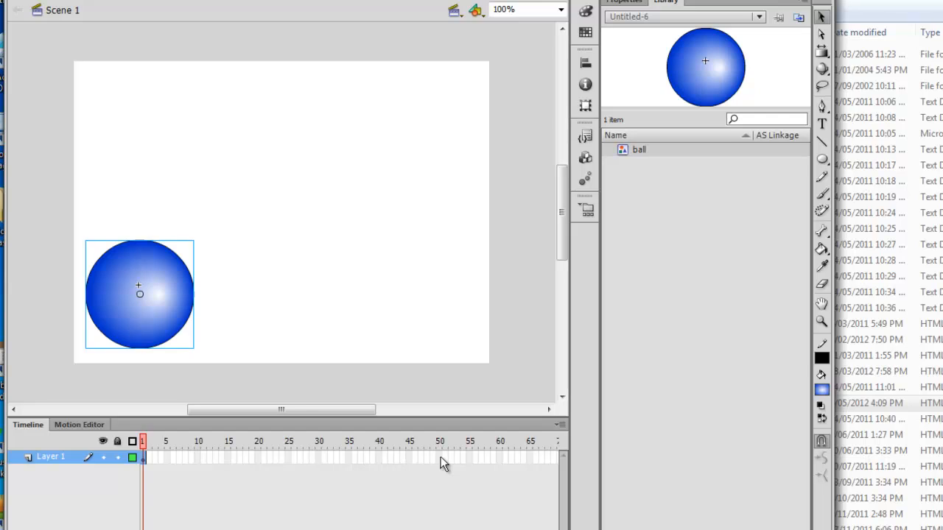
Step: Insert a keyframe at frame 40 of Layer 1, try moving the ball to the stage's lower-right corner, and undo the move
{"action": "left_click", "coordinate": [377, 458]}
{"action": "key", "text": "F6"}
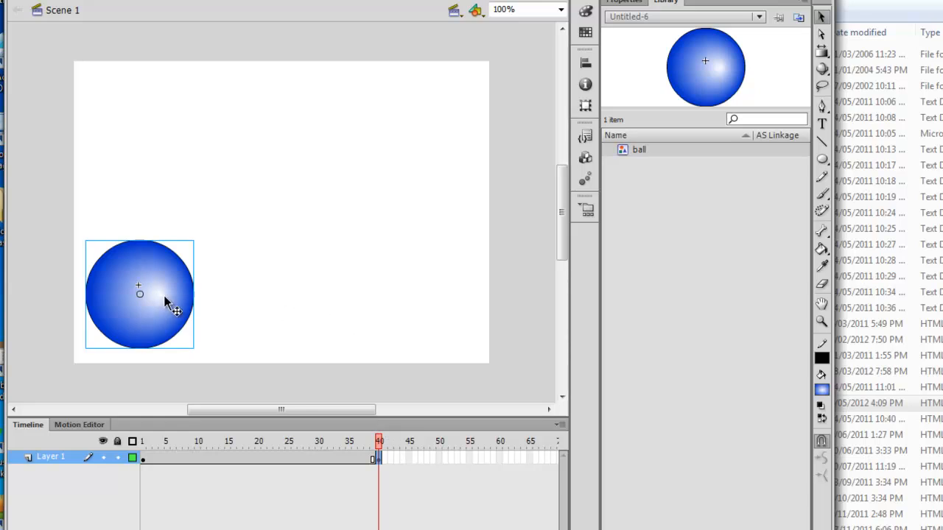
{"action": "left_click_drag", "start_coordinate": [168, 302], "coordinate": [454, 310]}
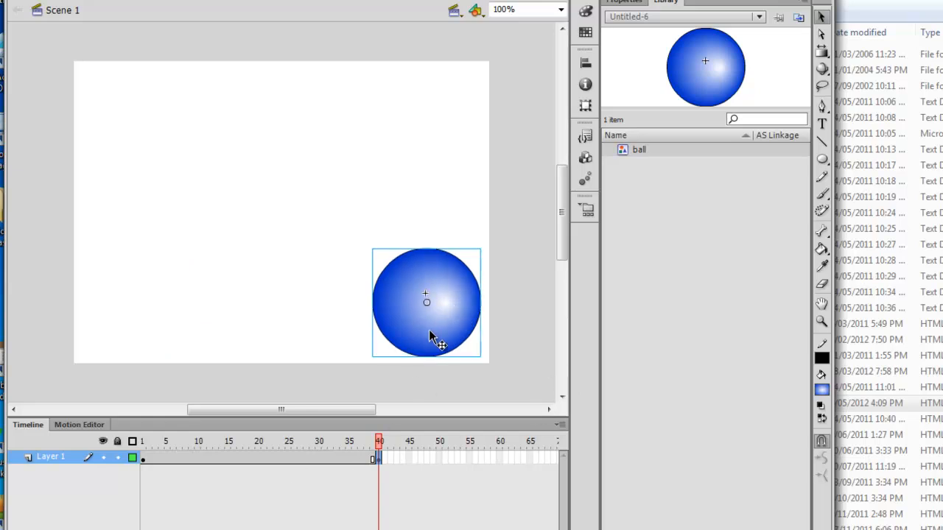
{"action": "key", "text": "ctrl+z"}
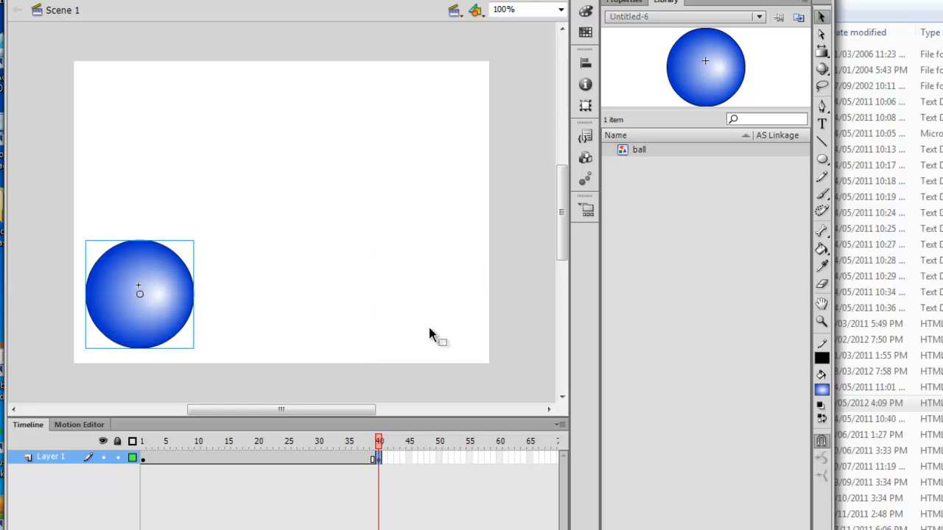
Step: Create a classic tween between the keyframes at frames 1 and 40 on Layer 1, and check both keyframes
{"action": "right_click", "coordinate": [263, 456]}
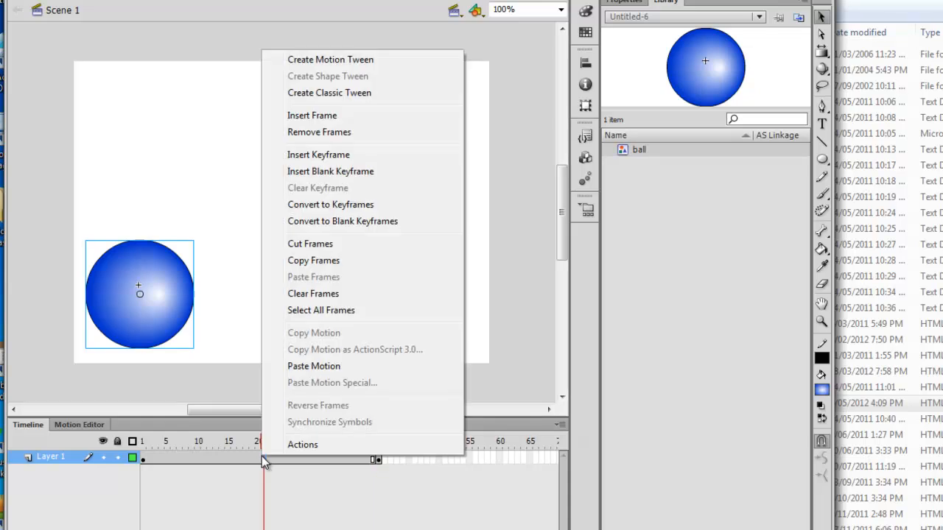
{"action": "left_click", "coordinate": [335, 92]}
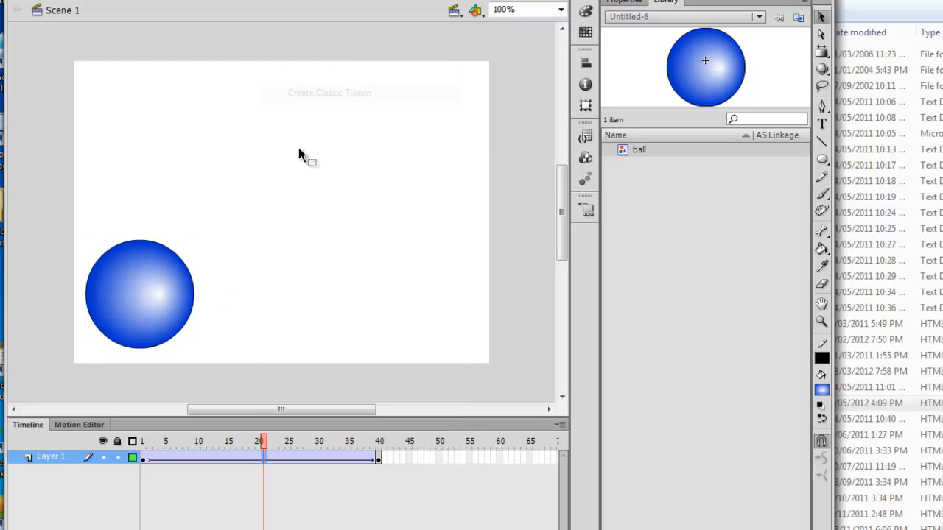
{"action": "left_click", "coordinate": [144, 456]}
{"action": "left_click", "coordinate": [378, 455]}
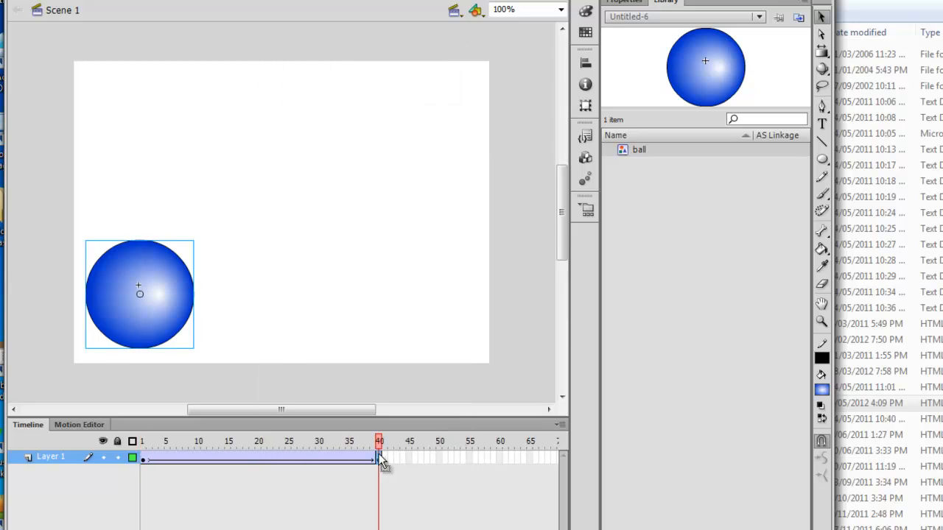
Step: Show the frame properties of the classic tween at frame 15 on Layer 1
{"action": "left_click", "coordinate": [144, 457]}
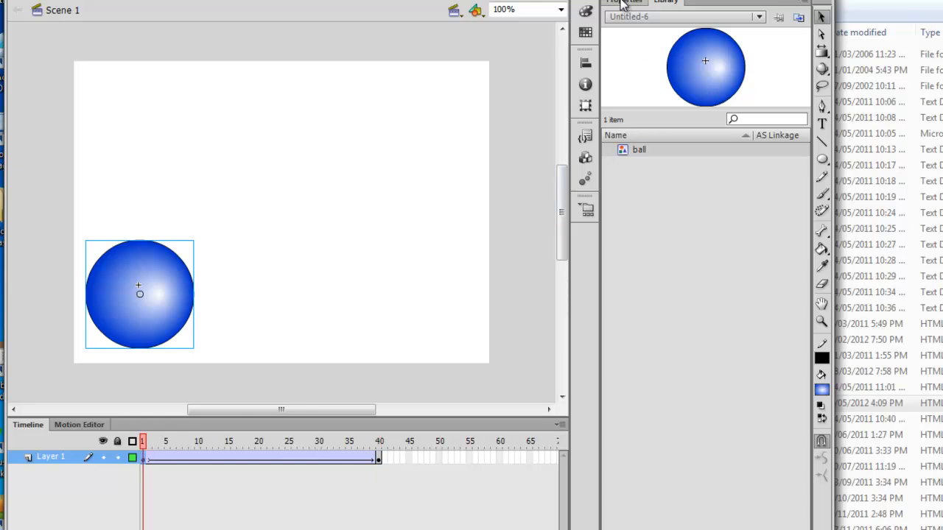
{"action": "left_click", "coordinate": [227, 457]}
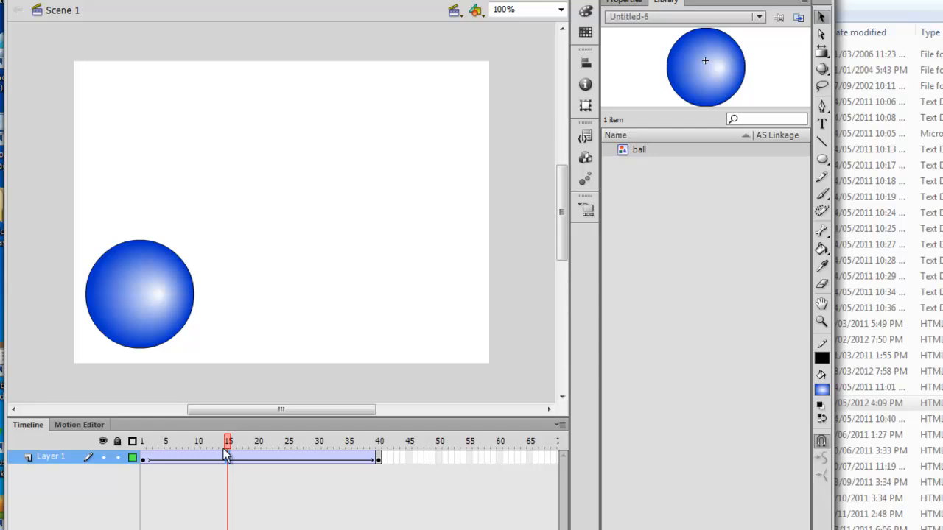
{"action": "left_click", "coordinate": [623, 2]}
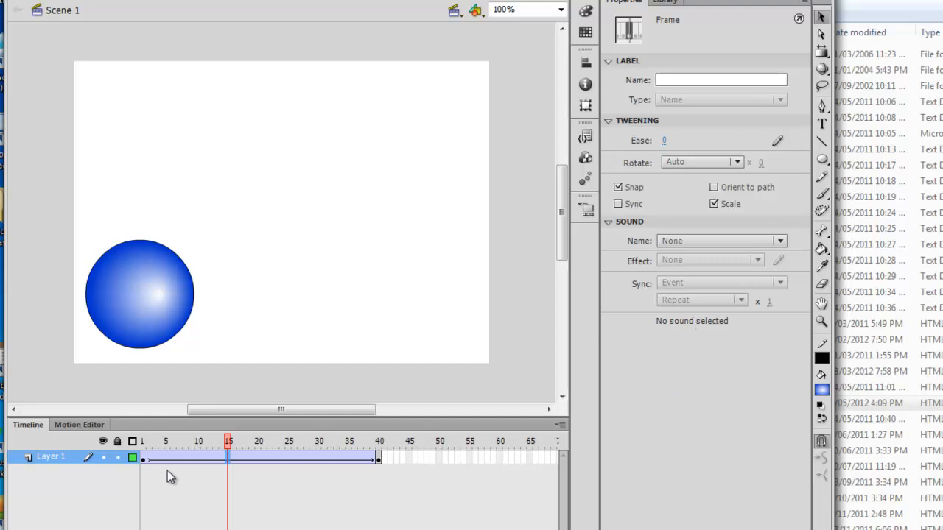
Step: Set the color effect style of the ball instance at frame 1 to Alpha after trying the Advanced style
{"action": "left_click", "coordinate": [145, 457]}
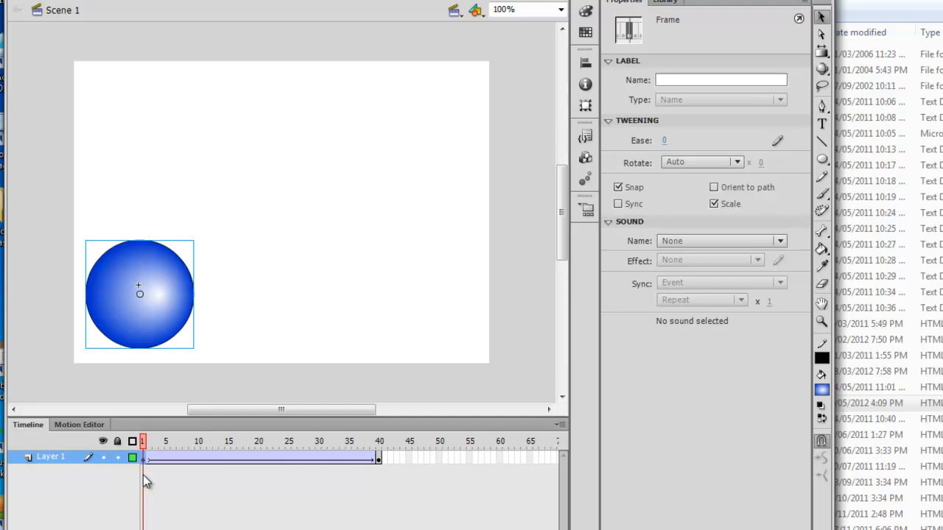
{"action": "left_click", "coordinate": [163, 305]}
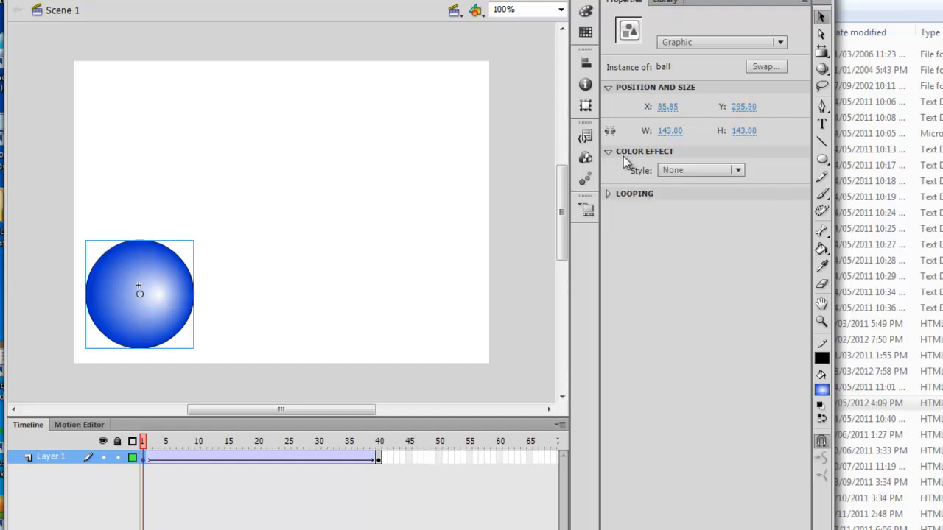
{"action": "left_click", "coordinate": [739, 171]}
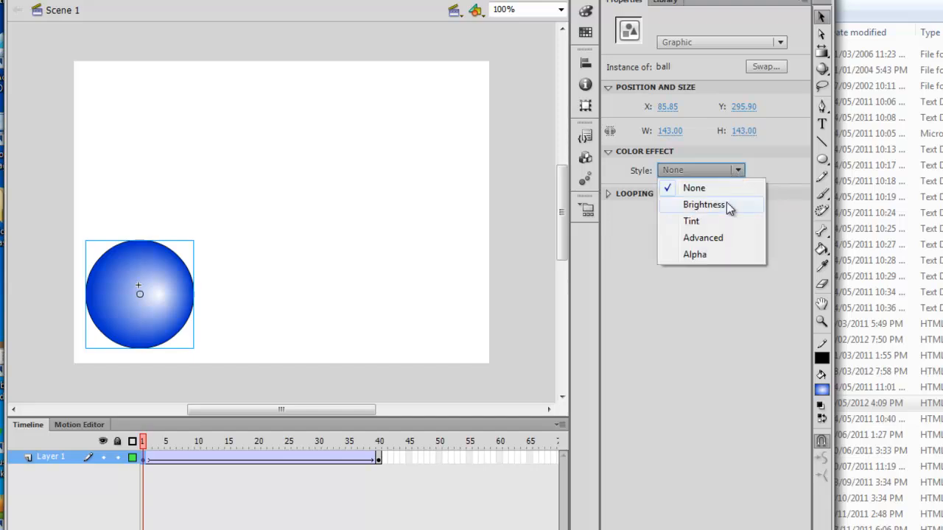
{"action": "left_click", "coordinate": [707, 241]}
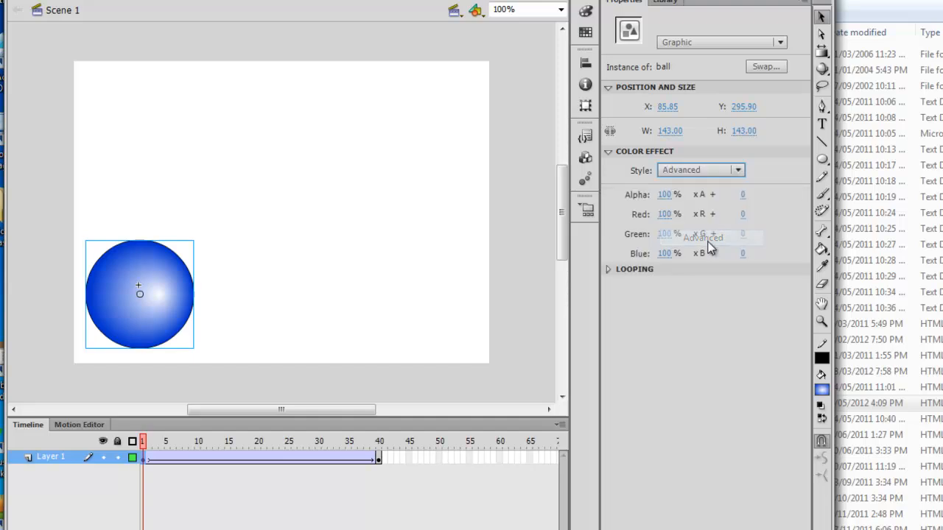
{"action": "left_click", "coordinate": [737, 171]}
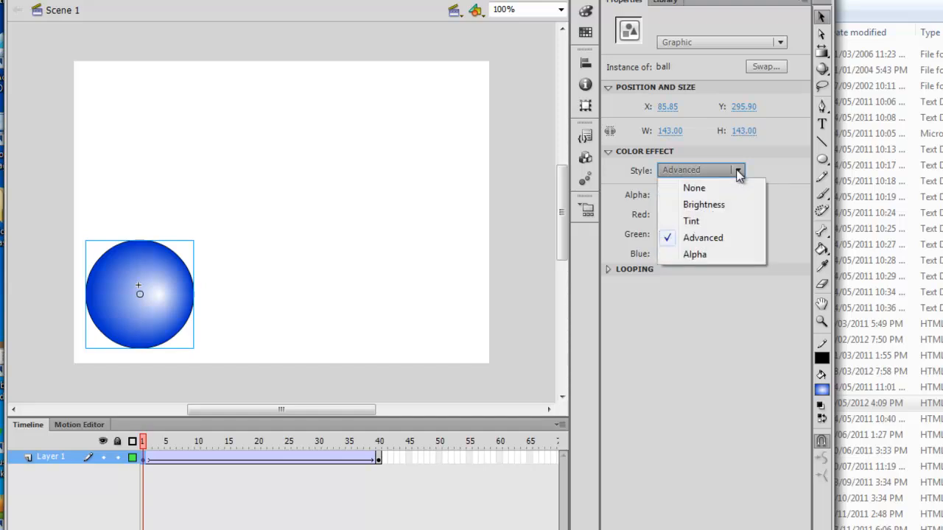
{"action": "left_click", "coordinate": [709, 257]}
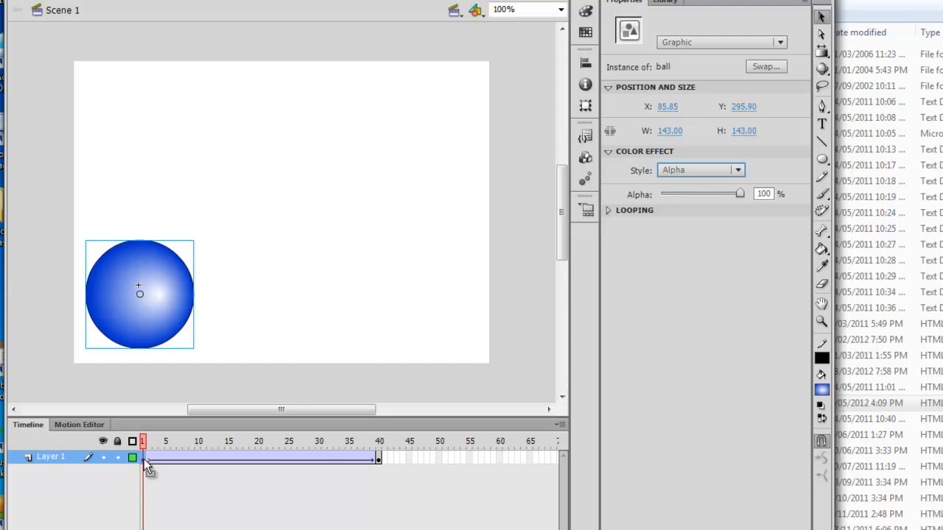
Step: Set the ball instance at frame 40 to an Alpha color effect of 0%, and test the movie
{"action": "left_click", "coordinate": [379, 456]}
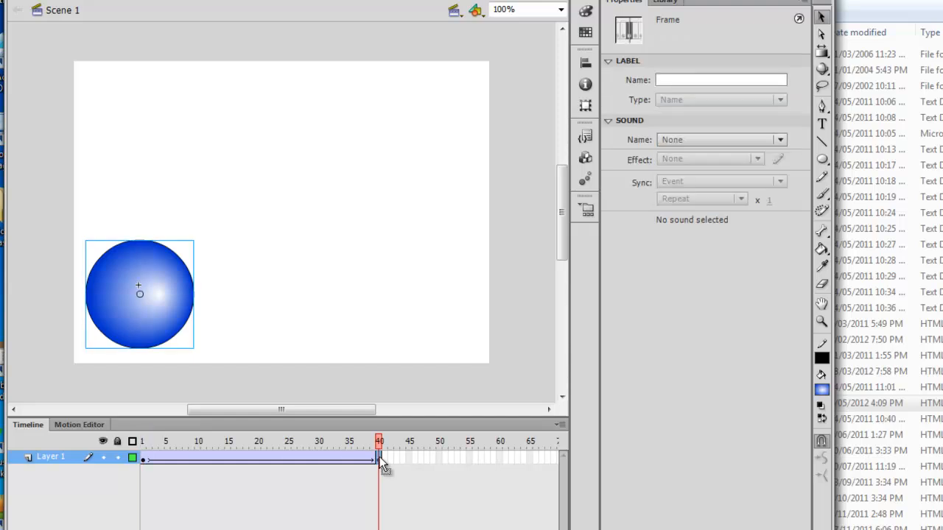
{"action": "left_click", "coordinate": [177, 293]}
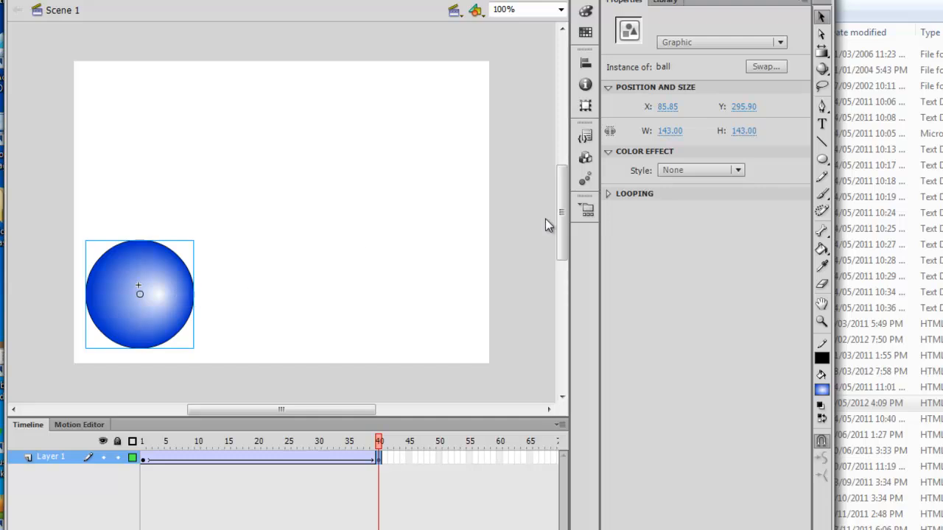
{"action": "left_click", "coordinate": [737, 170]}
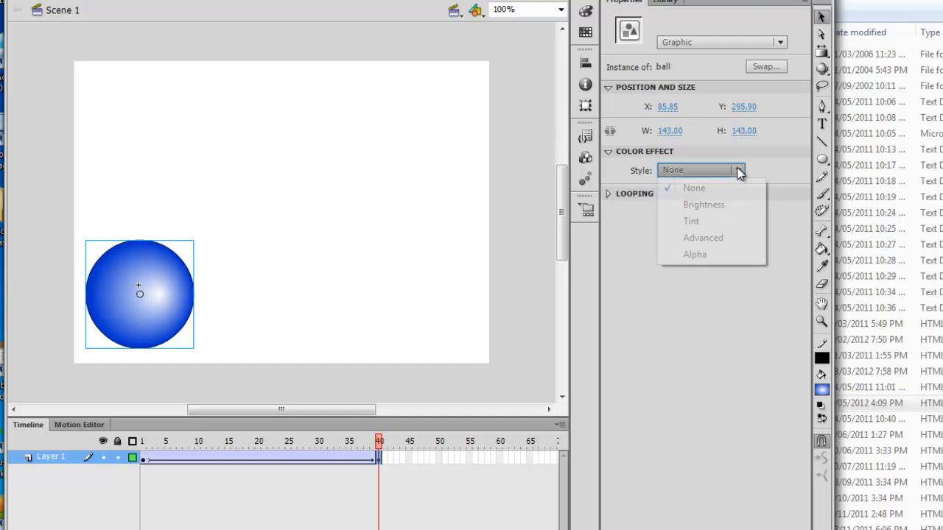
{"action": "left_click", "coordinate": [696, 254]}
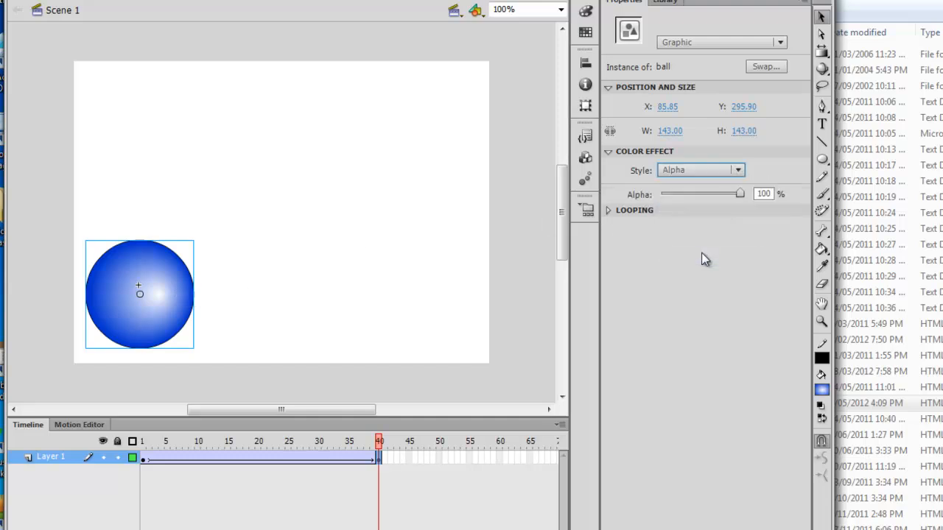
{"action": "left_click_drag", "start_coordinate": [740, 194], "coordinate": [657, 195]}
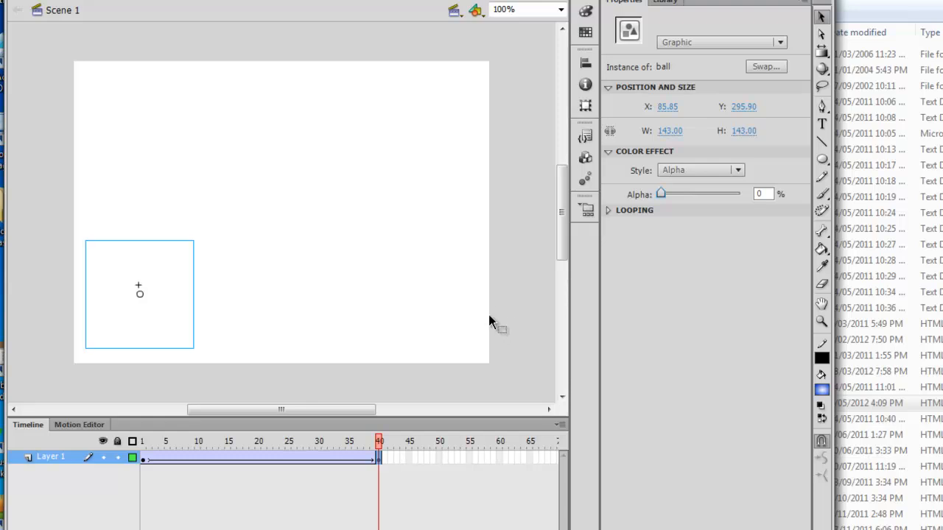
{"action": "key", "text": "ctrl+Return"}
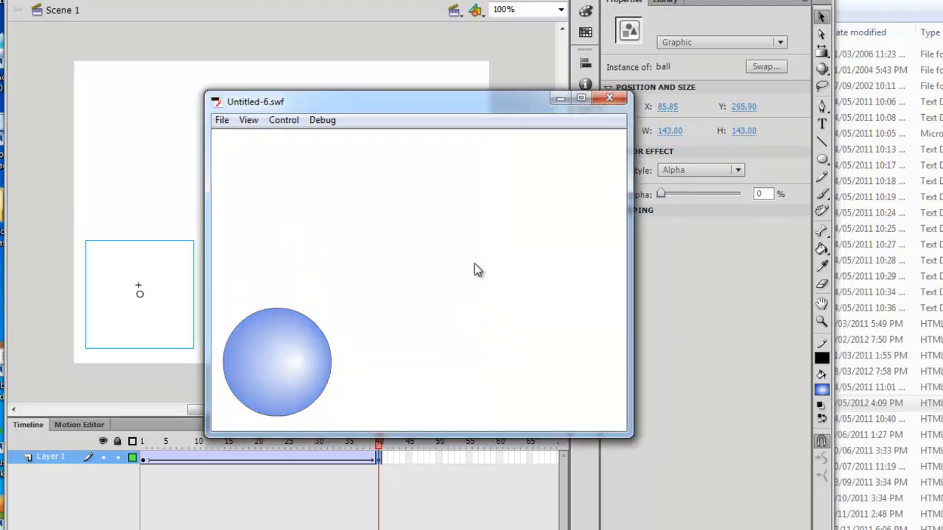
{"action": "left_click", "coordinate": [607, 100]}
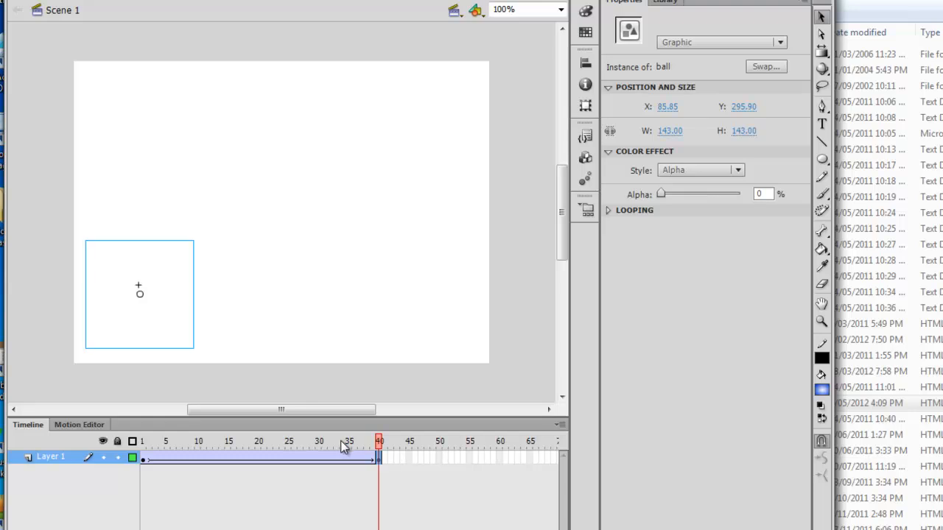
Step: Move the ball at frame 40 to the stage's lower-right corner, at about X 461, Y 306, and test the movie
{"action": "left_click_drag", "start_coordinate": [164, 288], "coordinate": [443, 295]}
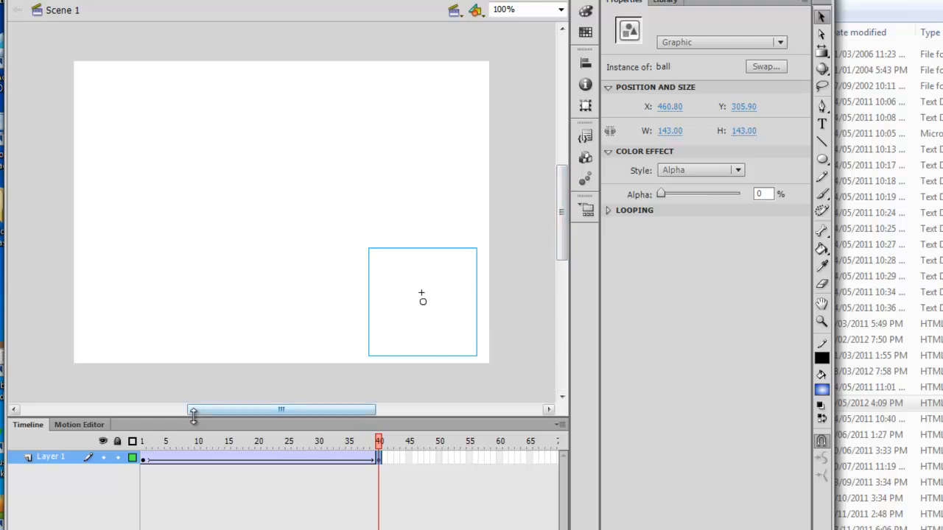
{"action": "key", "text": "ctrl+Return"}
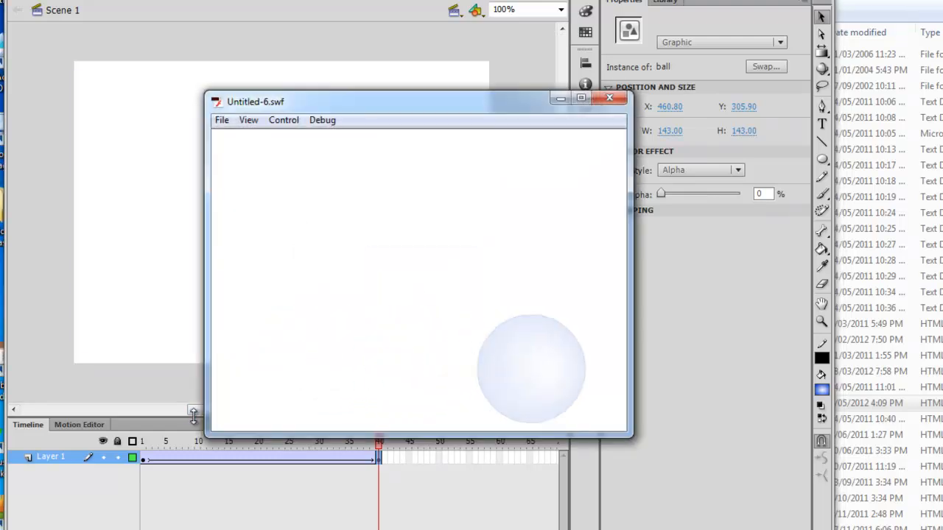
{"action": "left_click", "coordinate": [609, 98]}
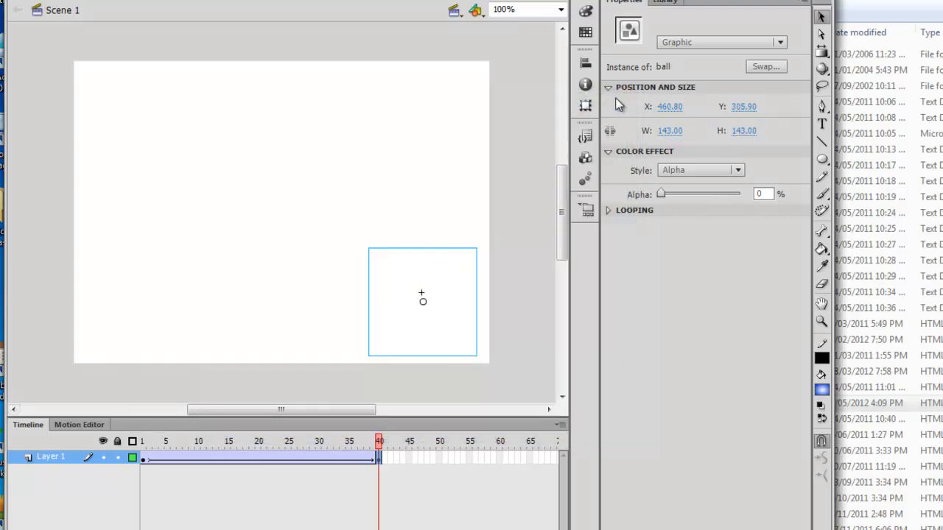
Step: Set the classic tween on Layer 1 to rotate CW once, and test the movie
{"action": "left_click", "coordinate": [244, 460]}
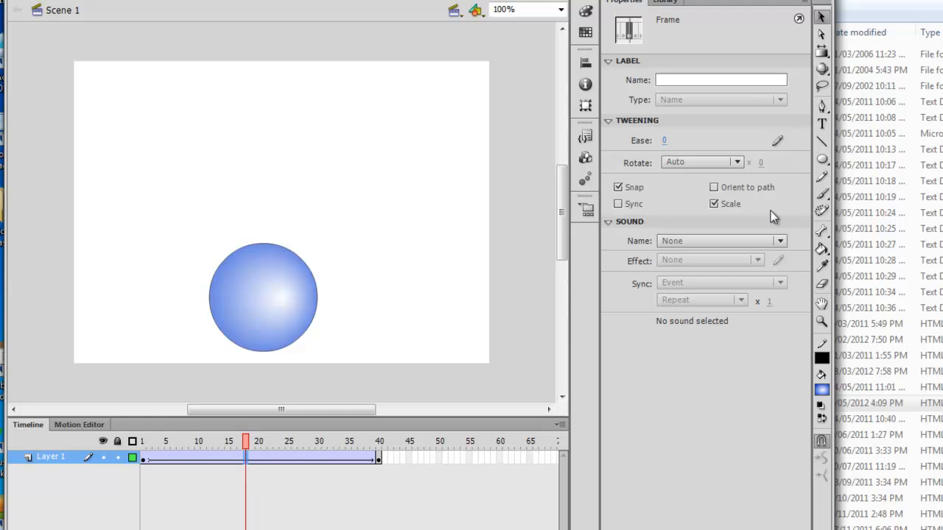
{"action": "left_click", "coordinate": [737, 162]}
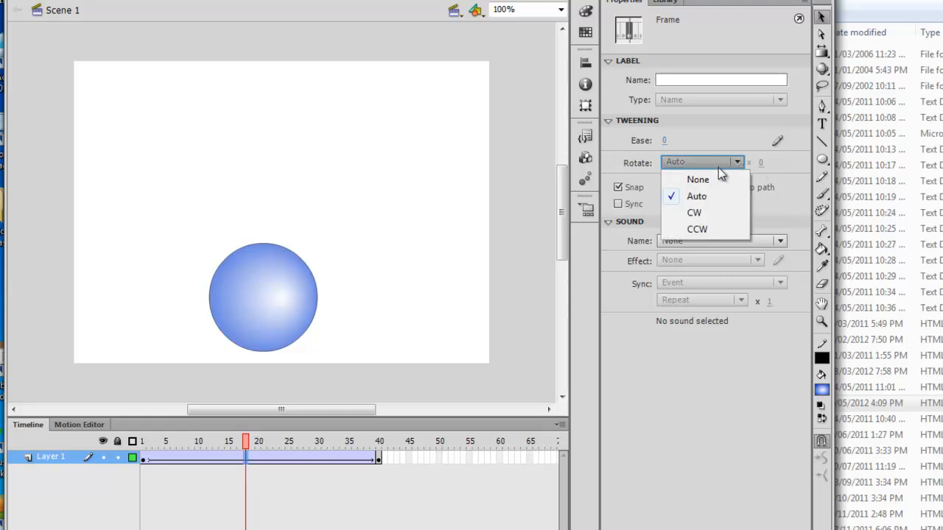
{"action": "left_click", "coordinate": [711, 213]}
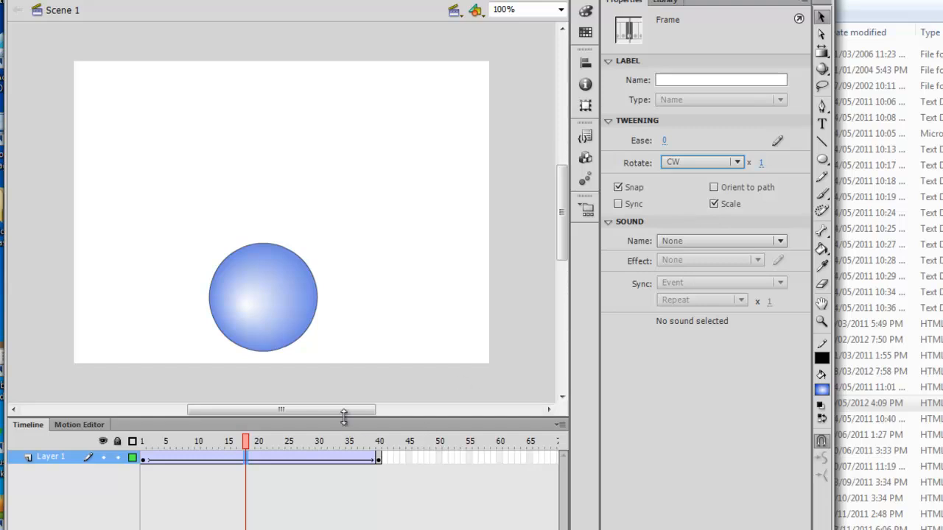
{"action": "key", "text": "ctrl+Return"}
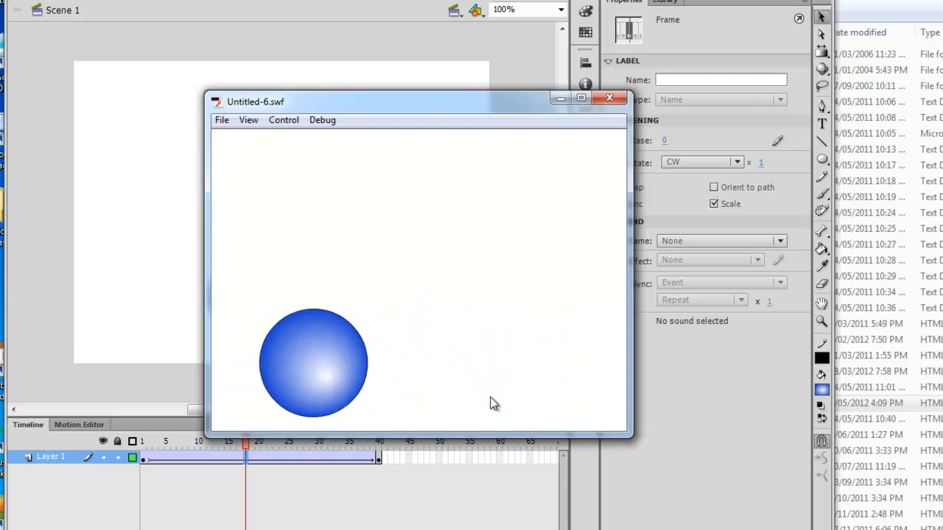
{"action": "left_click", "coordinate": [605, 101]}
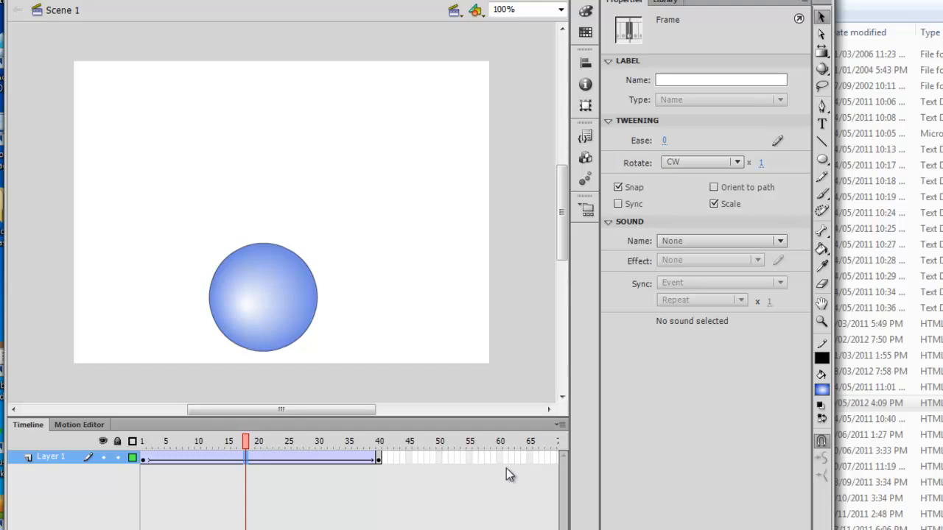
{"action": "left_click", "coordinate": [465, 483]}
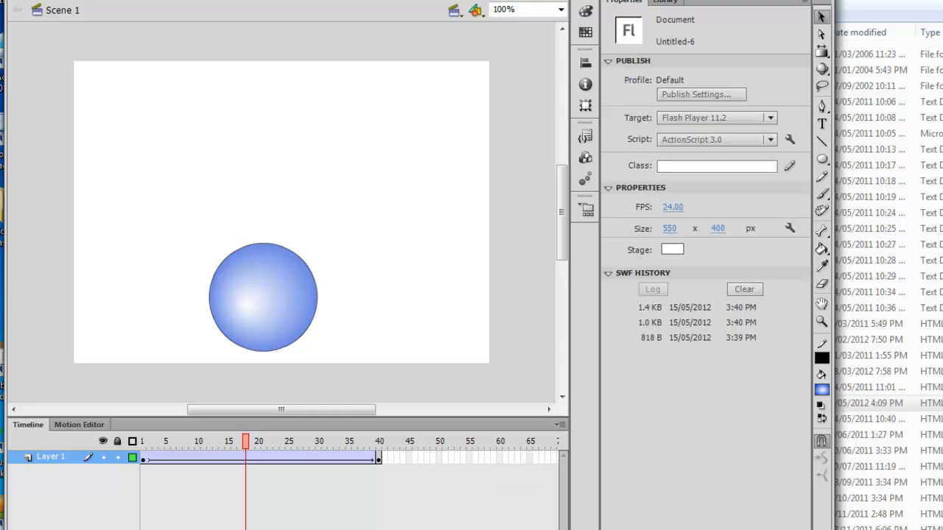